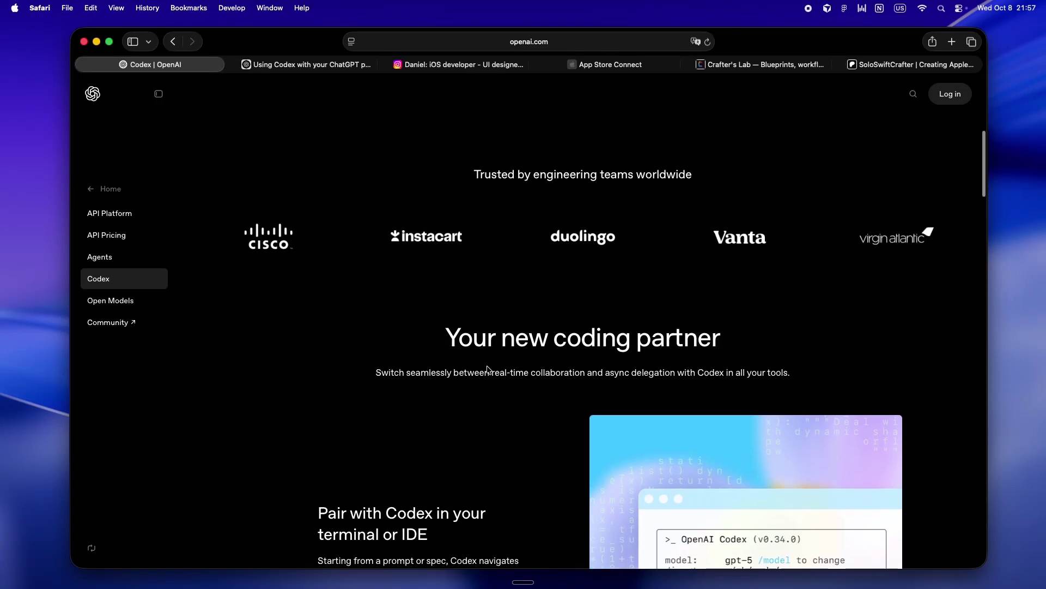
scroll(488, 369, up, 3)
scroll(487, 370, up, 3)
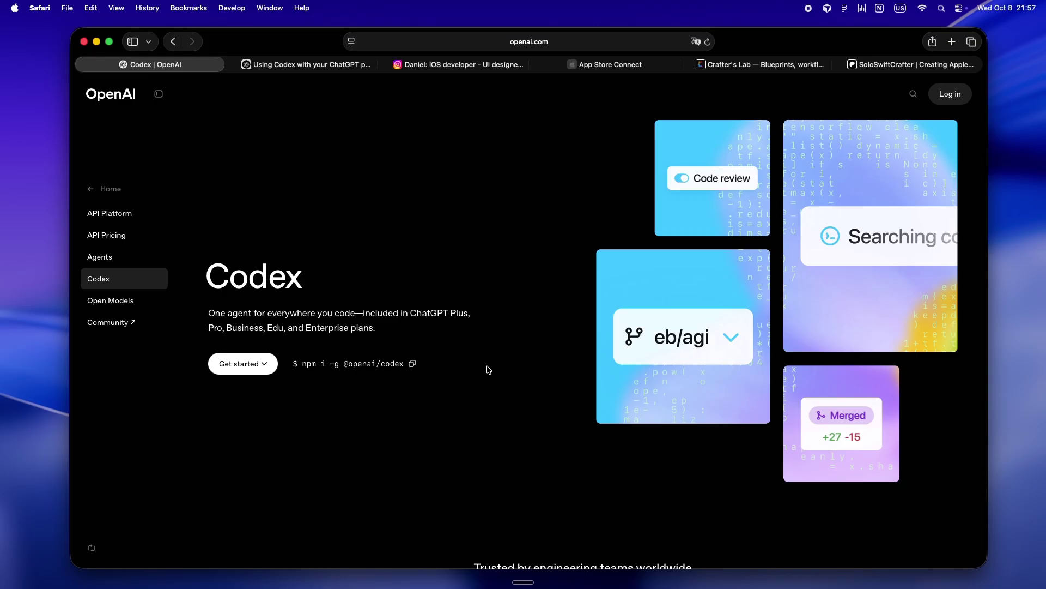
Open the Codex ChatGPT-plan article, highlight 'Updated: 22 hours ago', and zoom in.
click(298, 64)
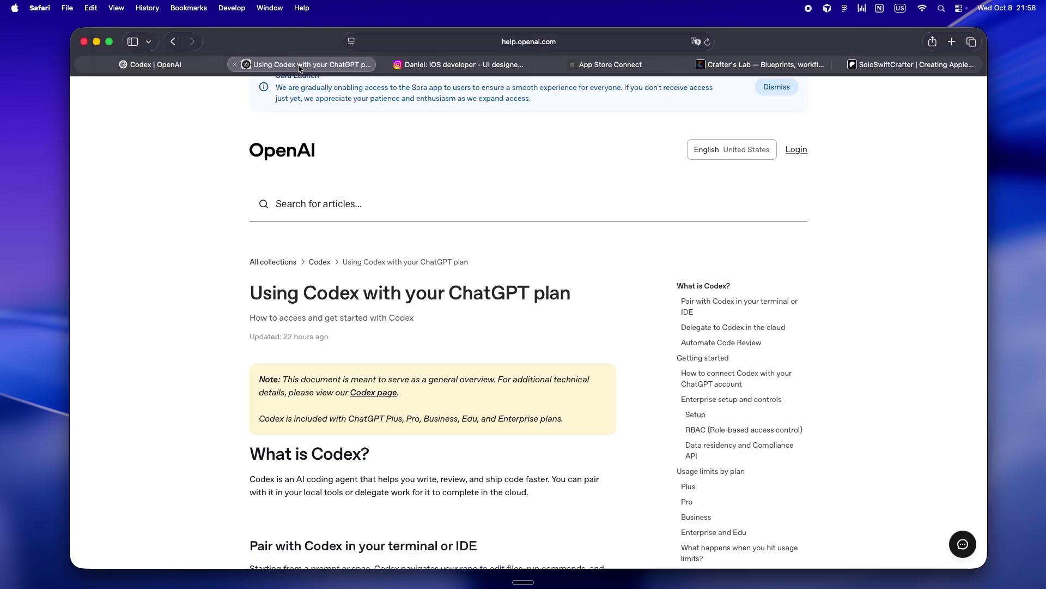
drag(236, 334, 342, 335)
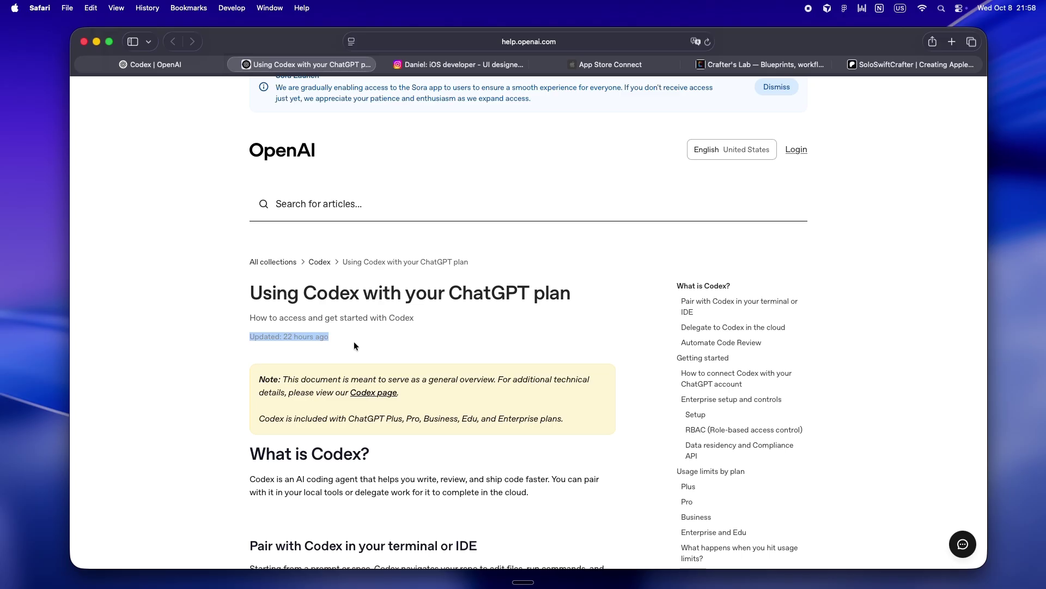
key(super+equal)
key(super+equal)
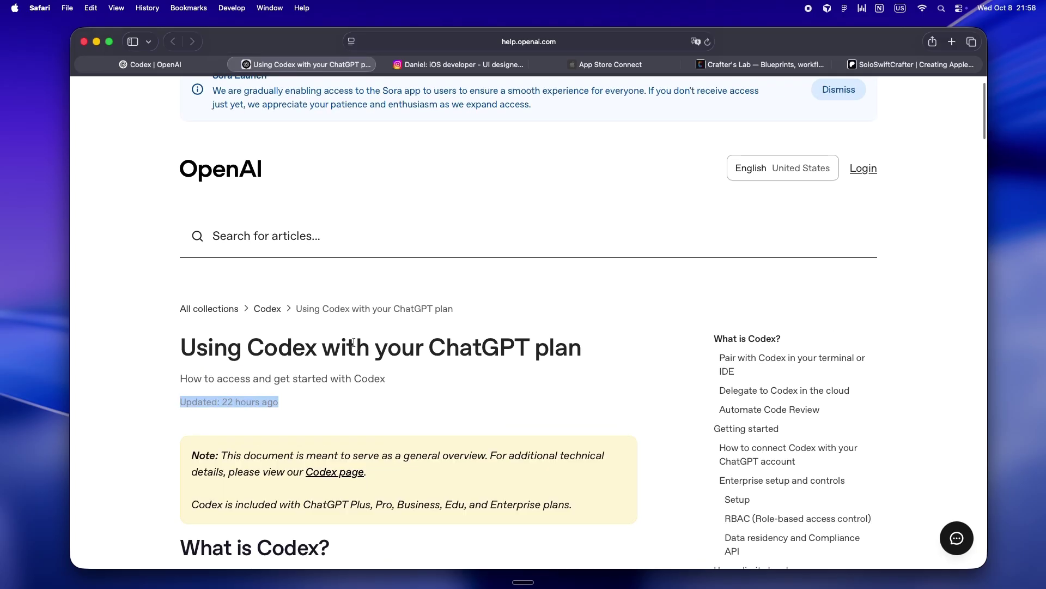
scroll(353, 342, down, 2)
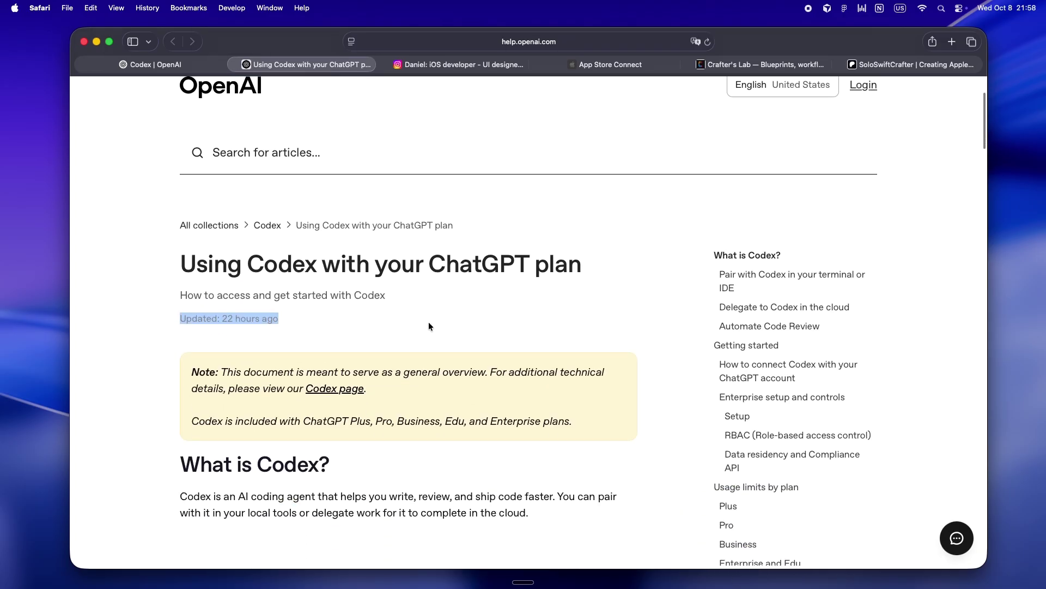
scroll(429, 326, down, 1)
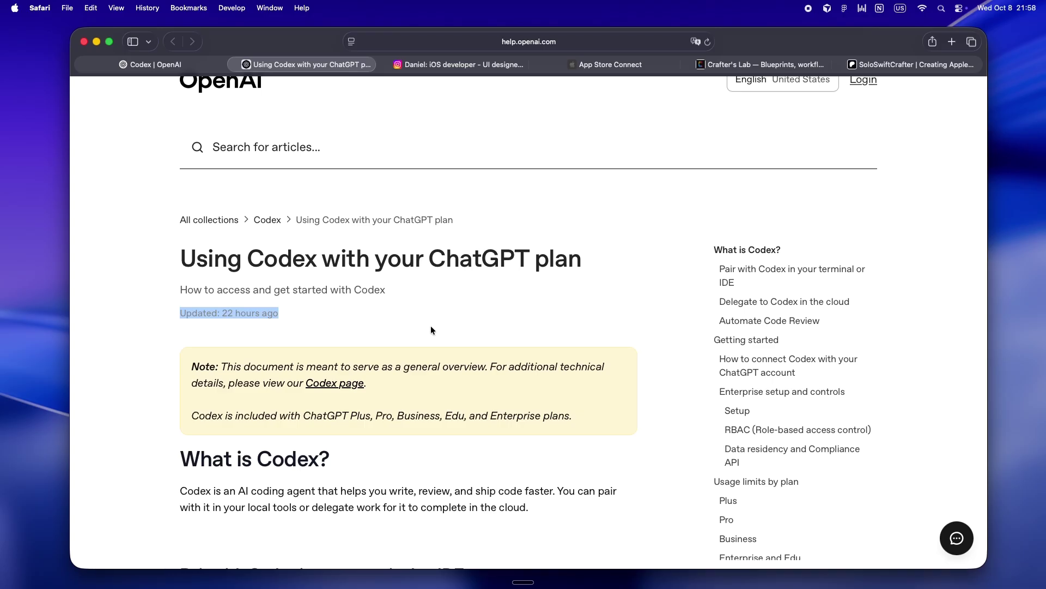
Browse the soloswiftcrafter Instagram profile grid, then switch to the App Store Connect Apps list.
click(500, 65)
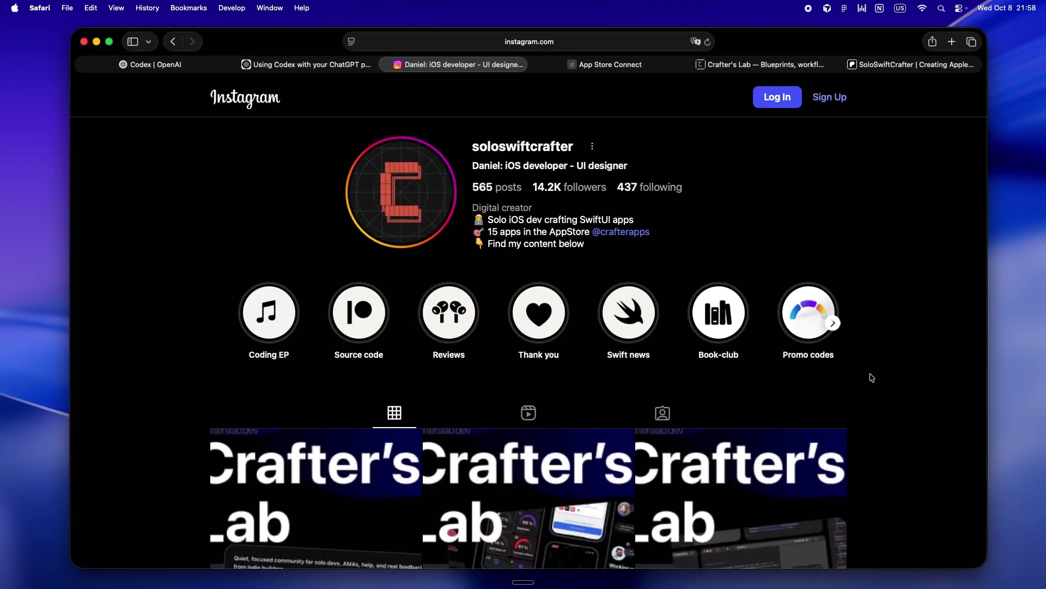
scroll(872, 377, down, 3)
scroll(871, 376, down, 5)
scroll(872, 377, down, 3)
scroll(872, 377, down, 3)
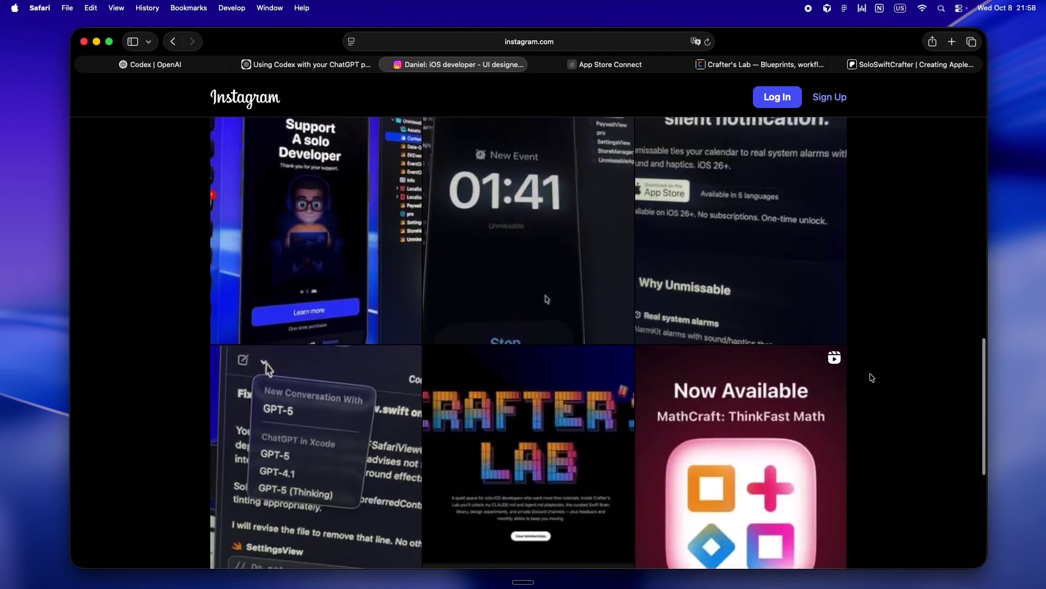
scroll(872, 377, down, 3)
scroll(871, 377, down, 2)
scroll(872, 377, up, 2)
scroll(872, 377, up, 1)
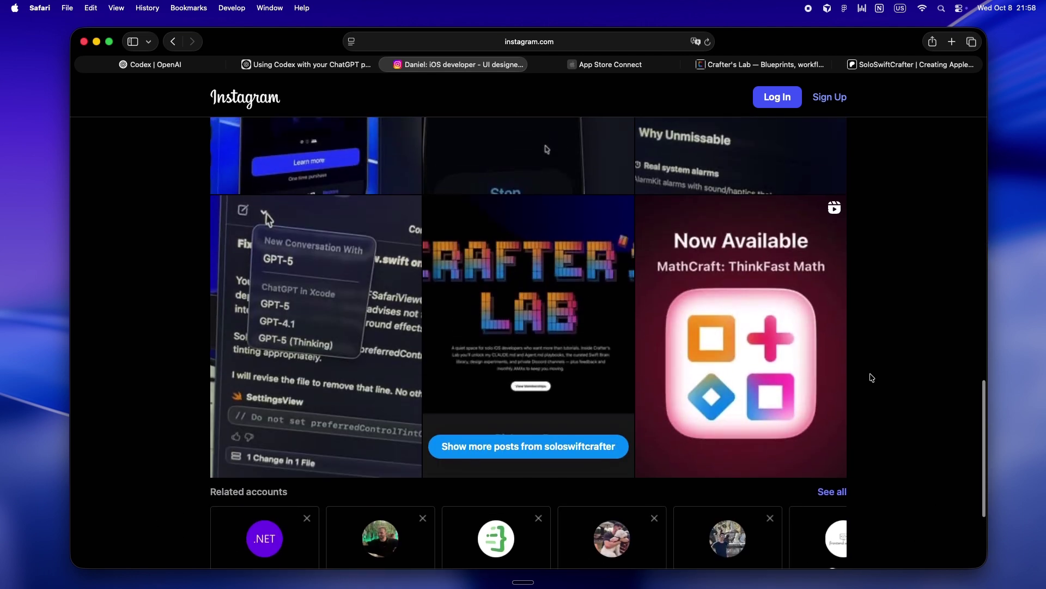
scroll(872, 377, up, 4)
scroll(872, 377, up, 2)
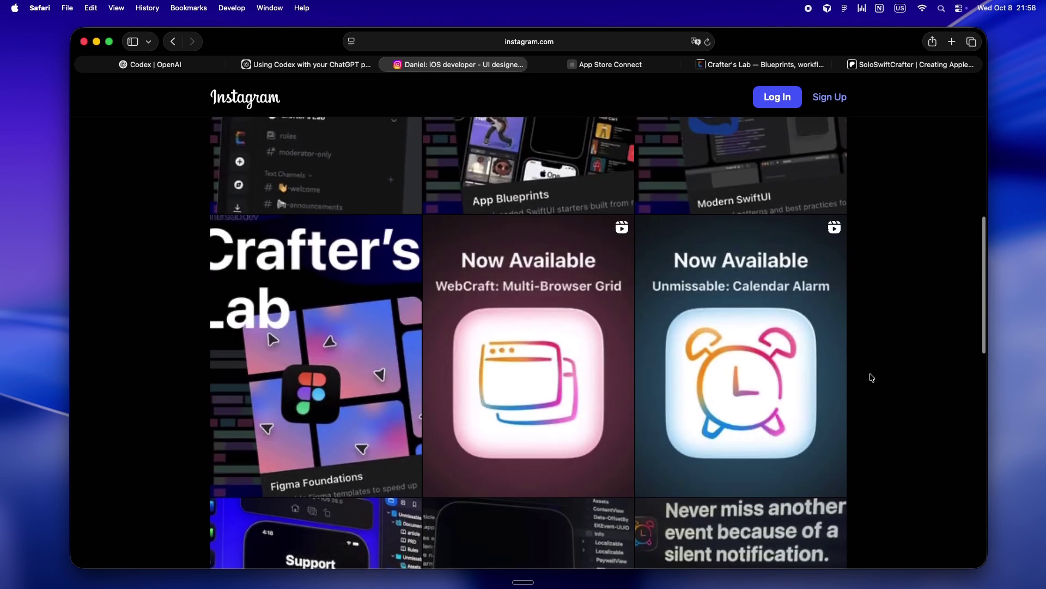
scroll(872, 376, up, 2)
scroll(871, 377, up, 2)
scroll(872, 377, up, 2)
scroll(871, 377, up, 1)
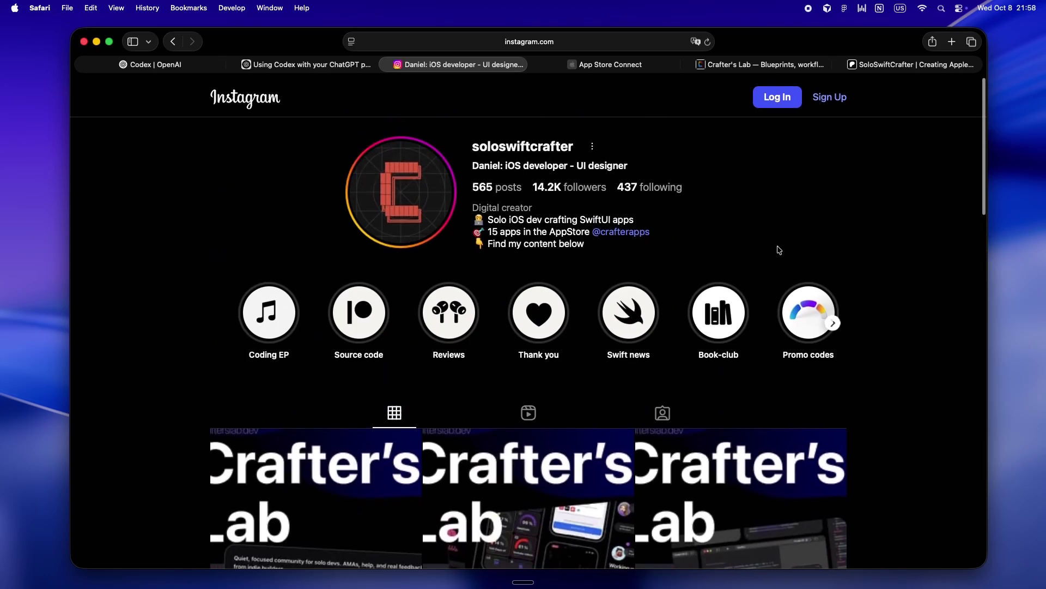
click(594, 64)
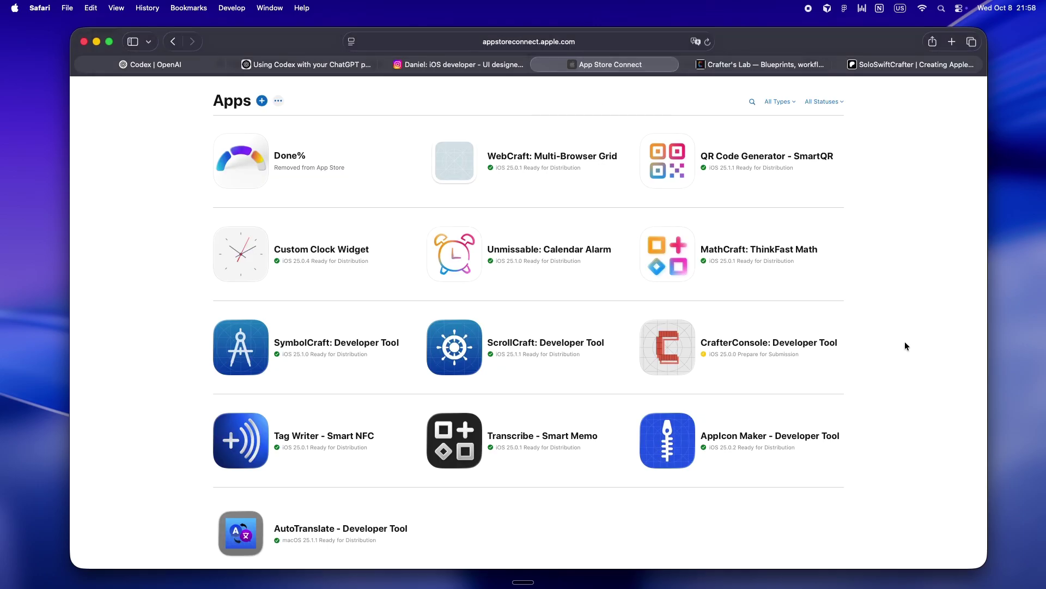
scroll(871, 367, down, 2)
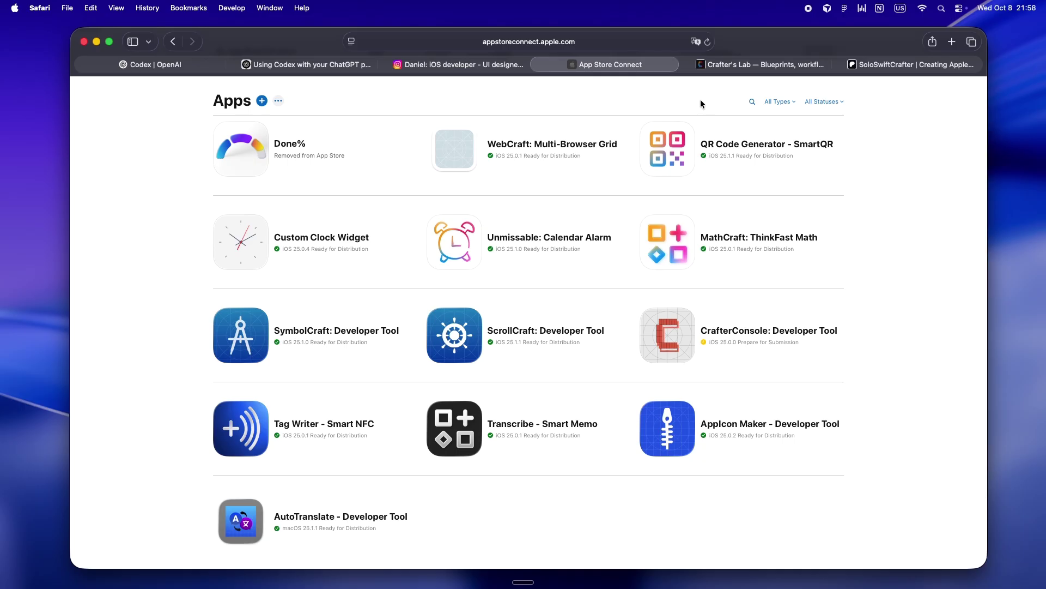
Browse crafterslab.dev, glance at the SoloSwiftCrafter Patreon page, then return to the Crafter's Lab homepage.
click(752, 65)
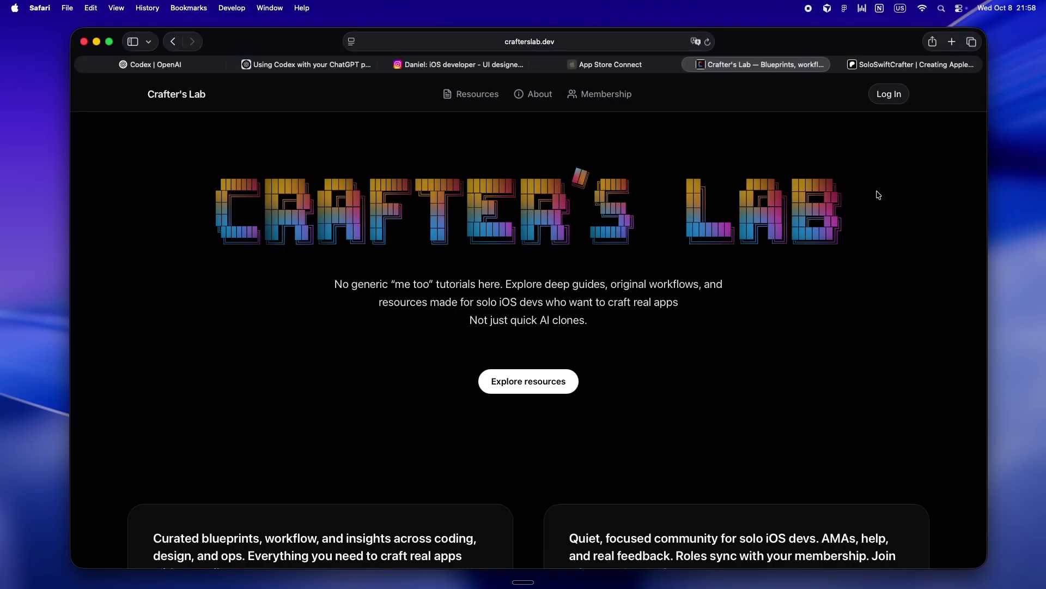
scroll(877, 194, up, 2)
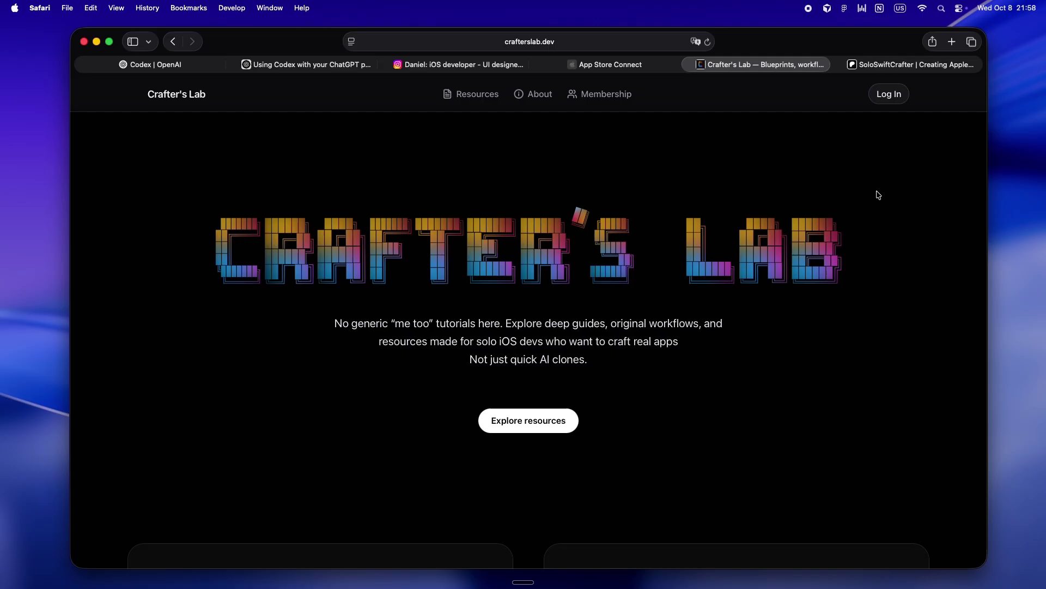
scroll(877, 195, down, 3)
scroll(877, 195, down, 2)
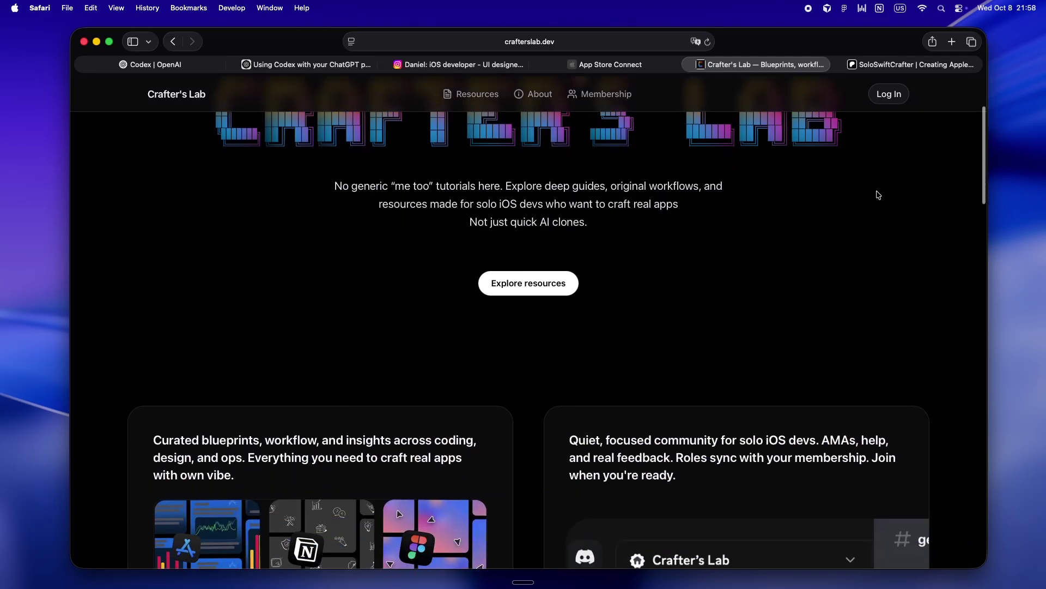
scroll(877, 195, down, 3)
scroll(877, 194, down, 1)
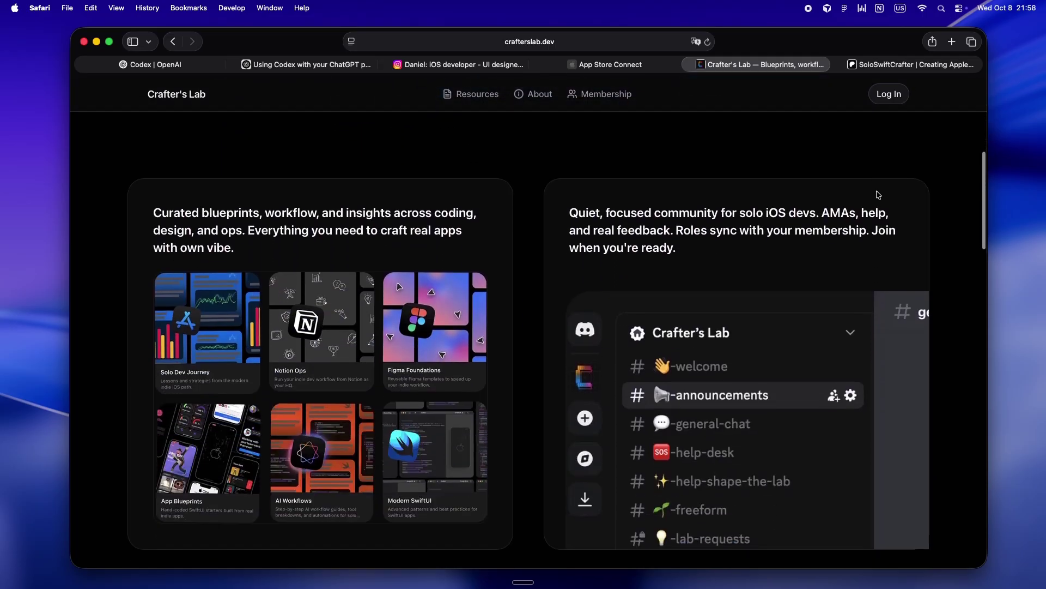
scroll(877, 195, down, 1)
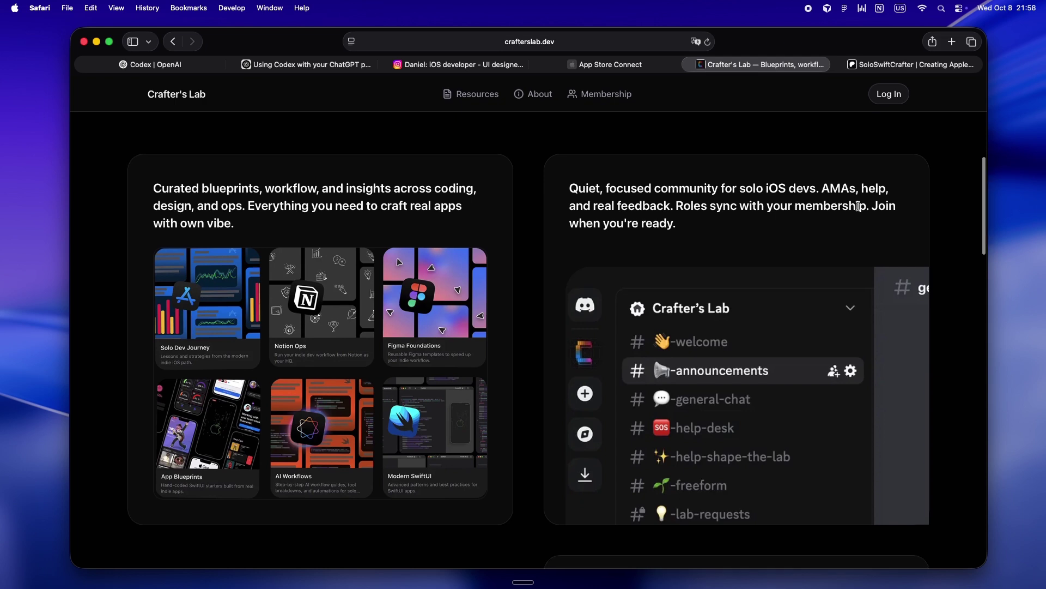
scroll(860, 209, down, 3)
scroll(859, 209, down, 1)
scroll(859, 210, down, 1)
scroll(859, 209, down, 1)
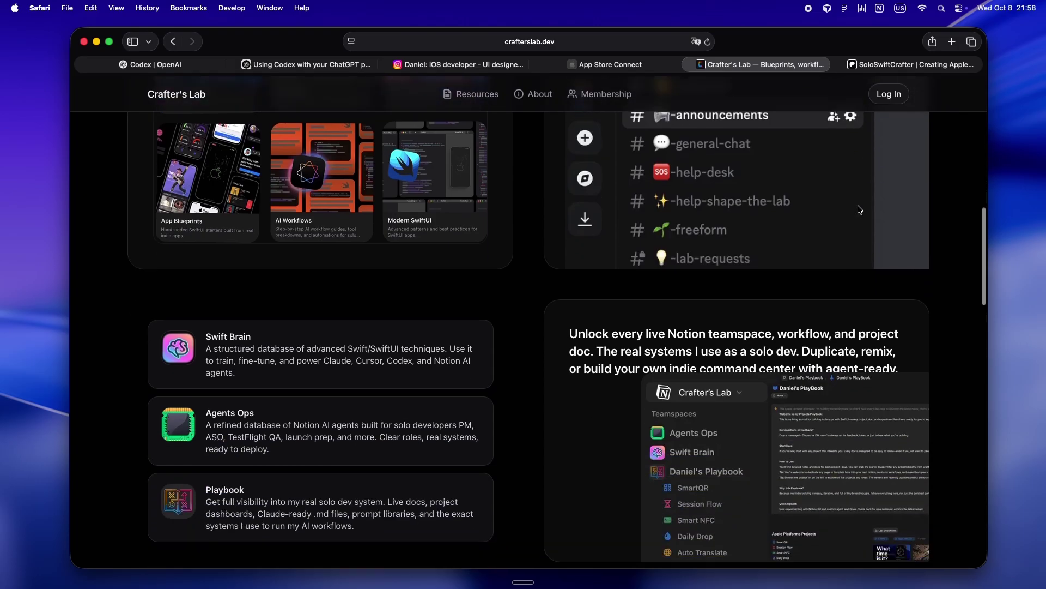
scroll(859, 209, down, 1)
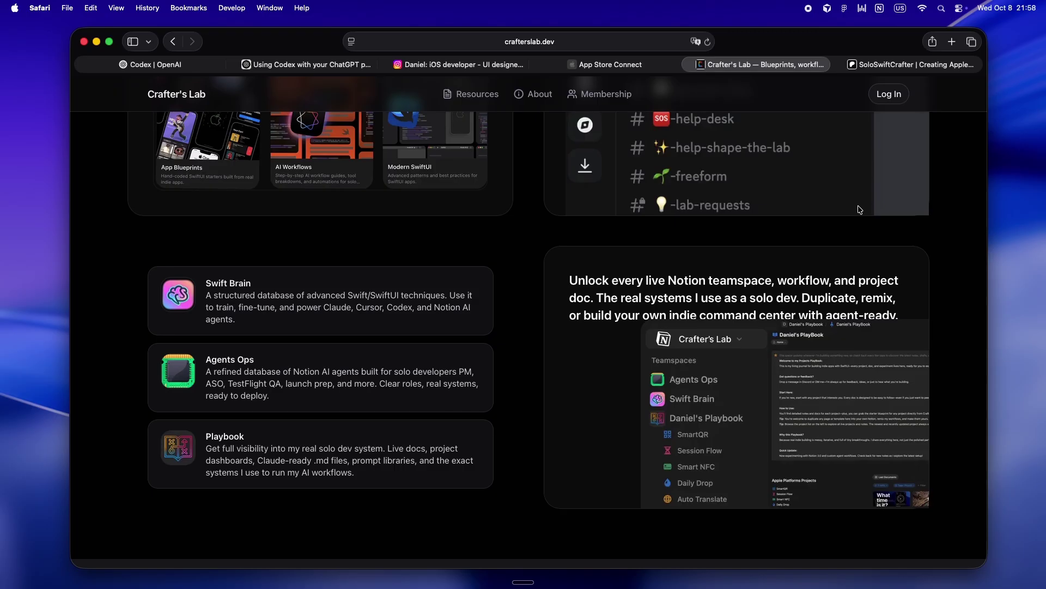
ctrl+scroll(287, 344, up, 5)
ctrl+scroll(286, 344, up, 3)
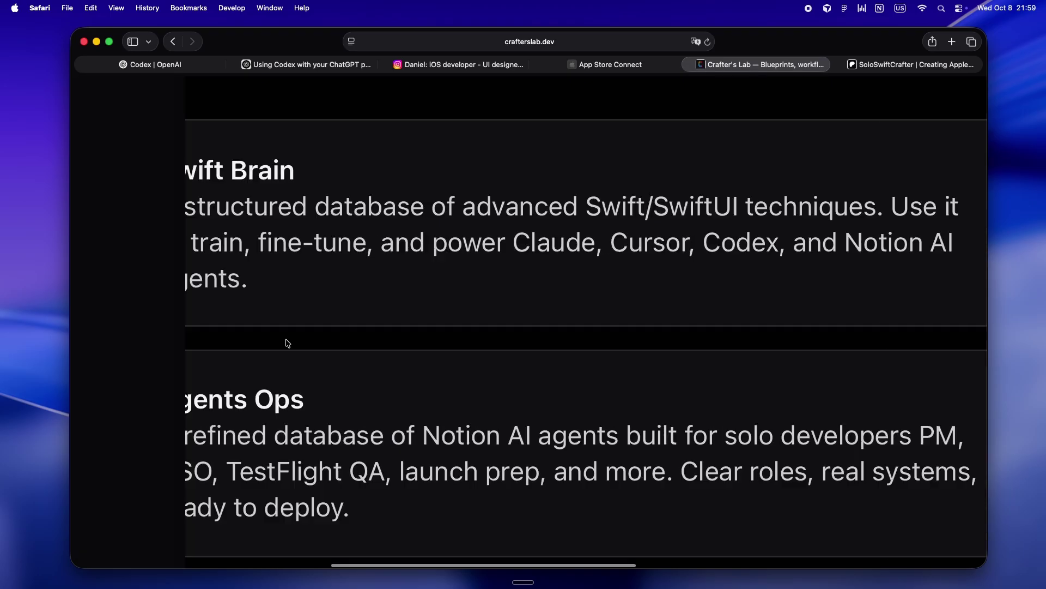
ctrl+scroll(286, 344, down, 3)
ctrl+scroll(286, 344, down, 5)
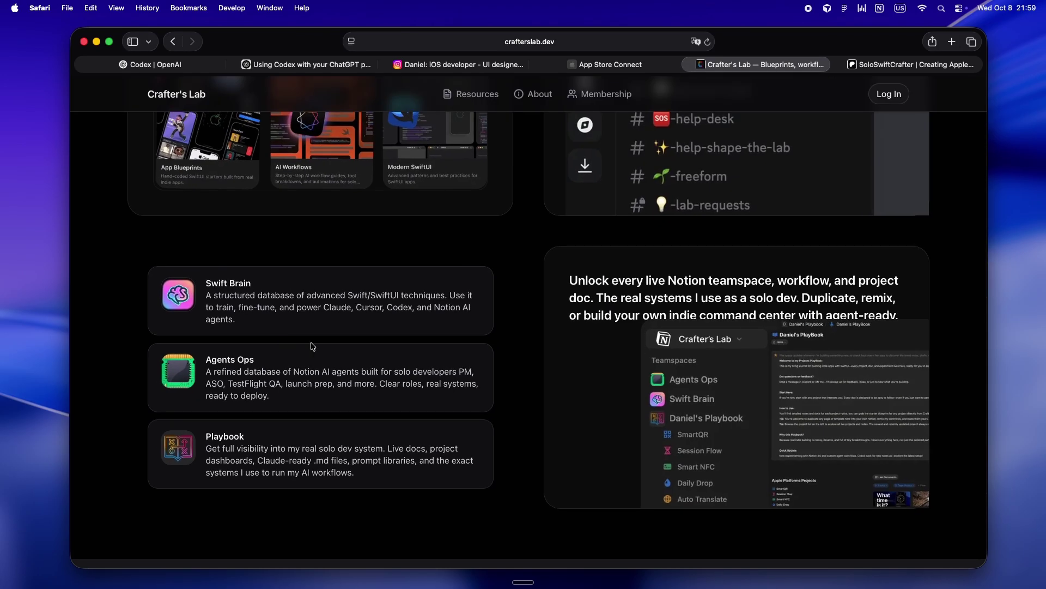
scroll(654, 368, up, 1)
scroll(654, 367, up, 2)
scroll(654, 367, up, 1)
scroll(653, 368, up, 2)
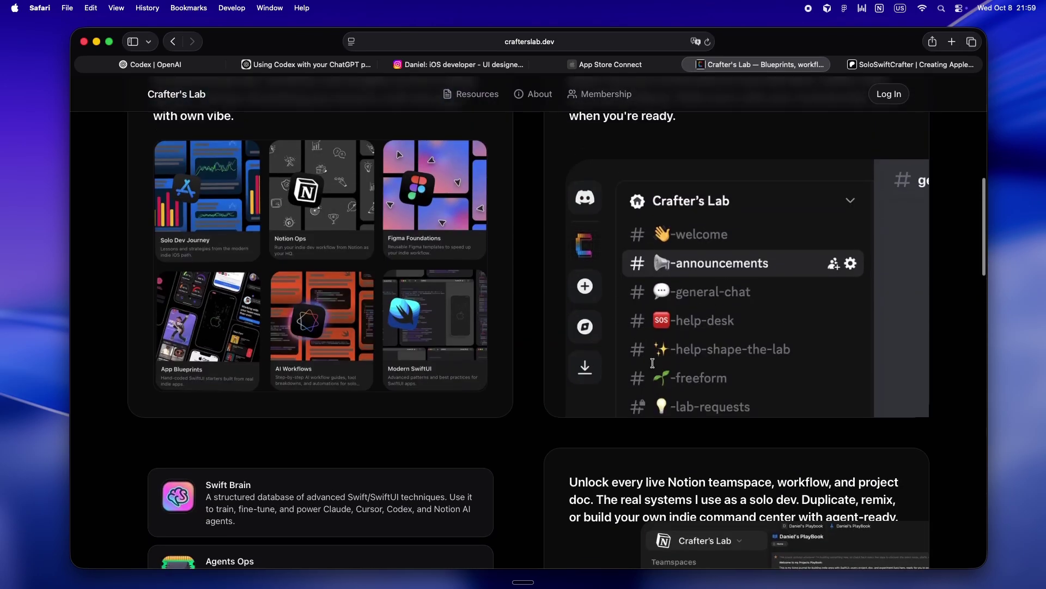
scroll(654, 365, up, 1)
scroll(653, 366, up, 1)
scroll(654, 366, up, 1)
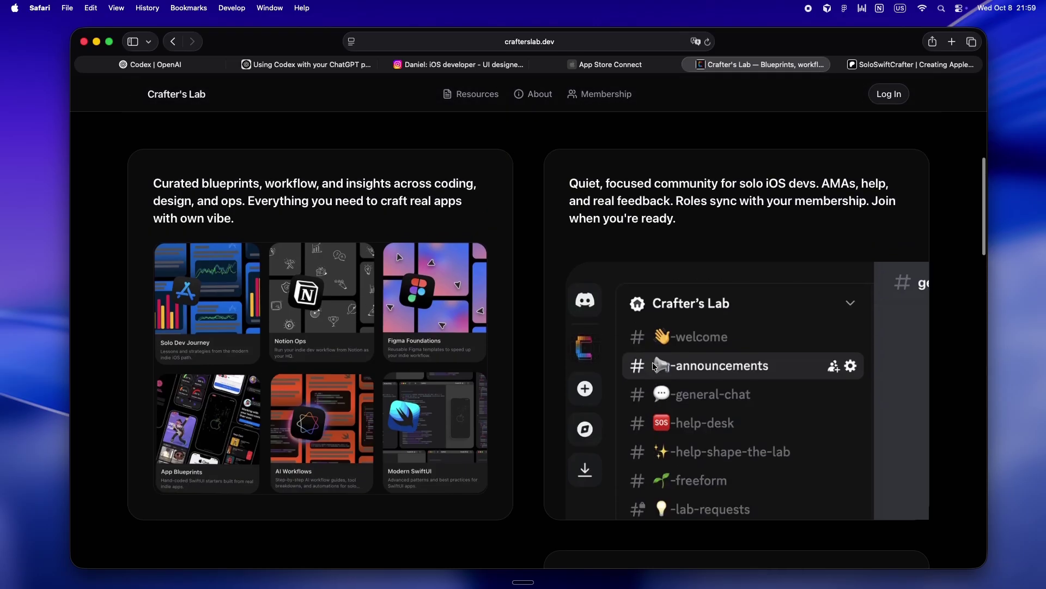
scroll(654, 366, up, 2)
scroll(653, 365, up, 1)
scroll(653, 365, up, 1)
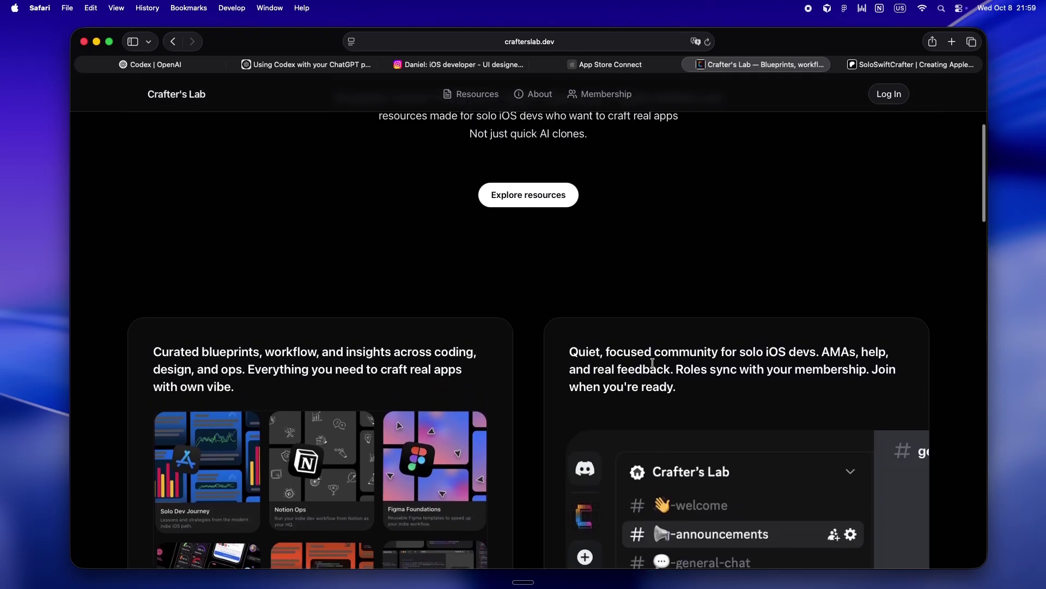
scroll(653, 363, up, 2)
scroll(652, 363, up, 2)
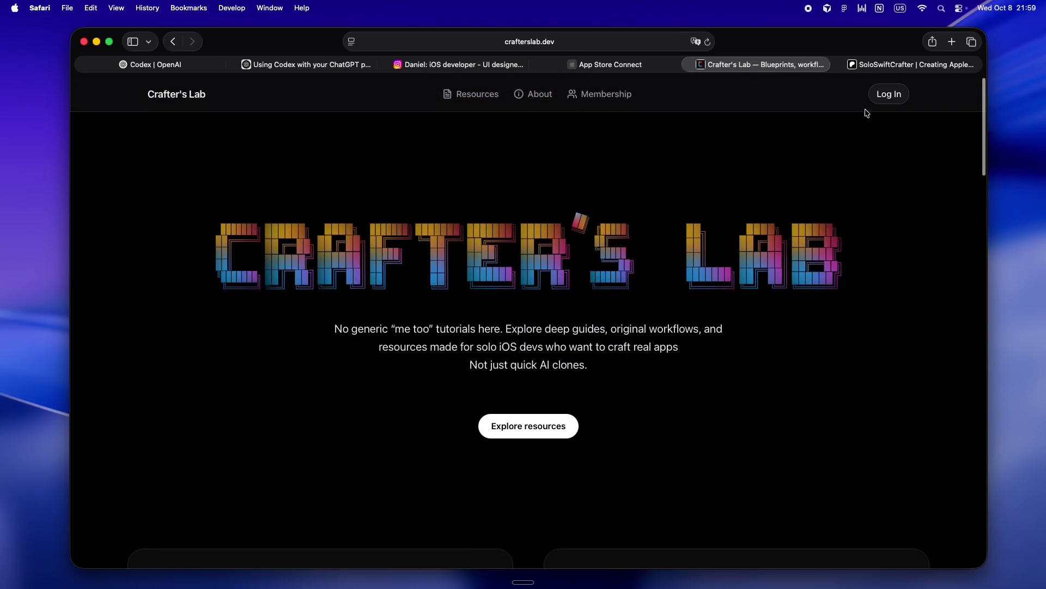
click(894, 70)
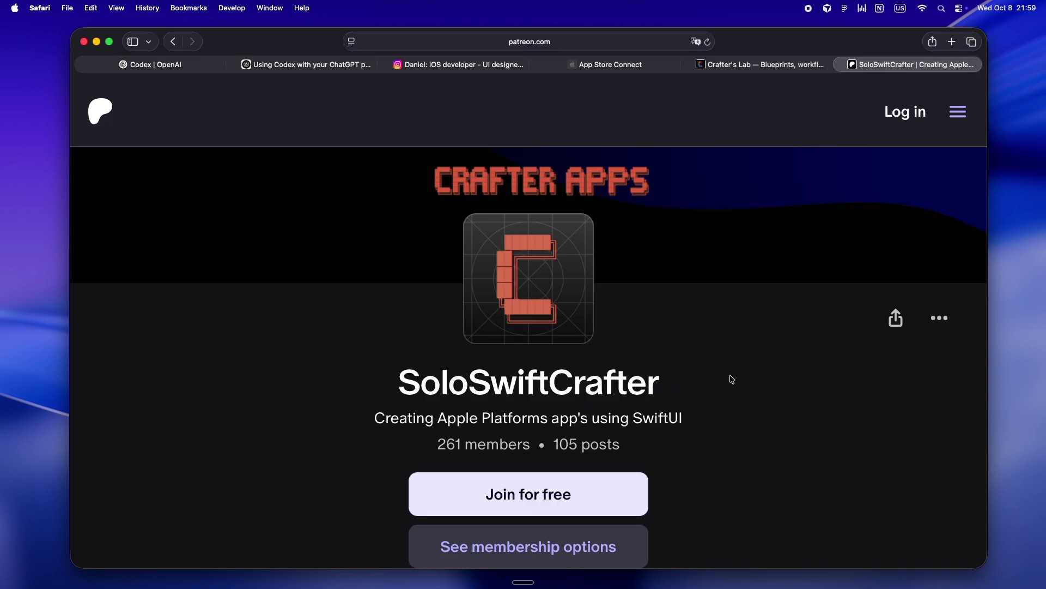
click(728, 68)
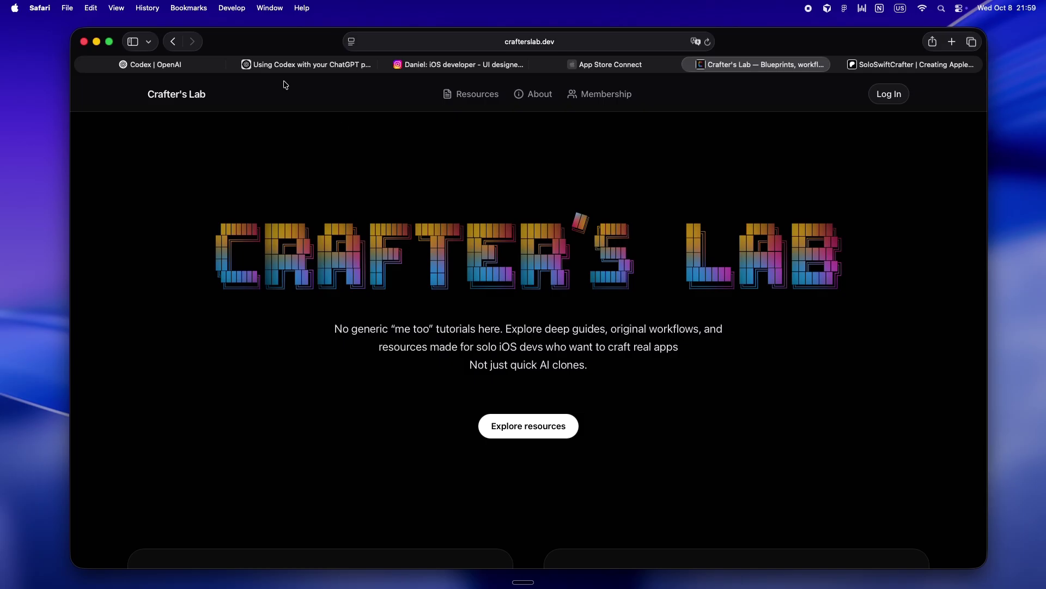
Reopen the Codex help article, highlight its last-updated line, and scroll to 'Usage limits by plan'.
click(274, 66)
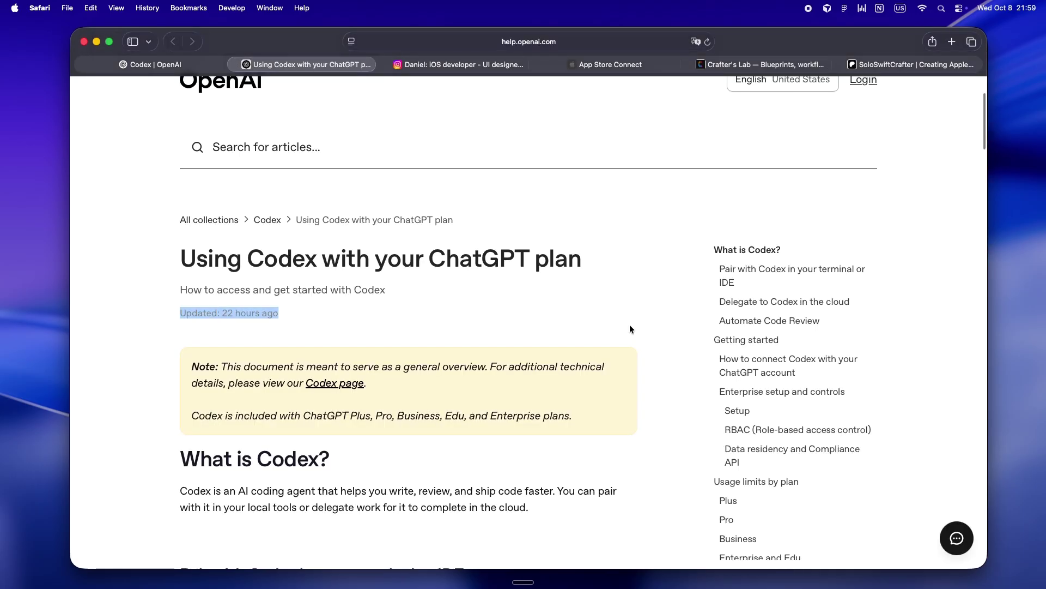
scroll(630, 329, down, 3)
scroll(630, 330, down, 1)
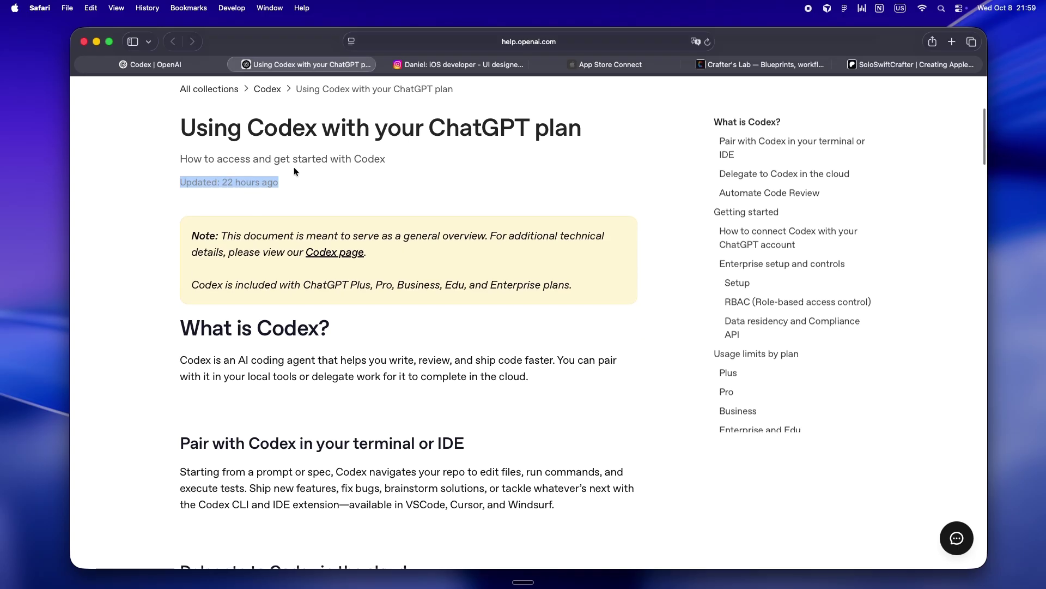
click(284, 188)
drag(284, 187, 142, 183)
click(155, 203)
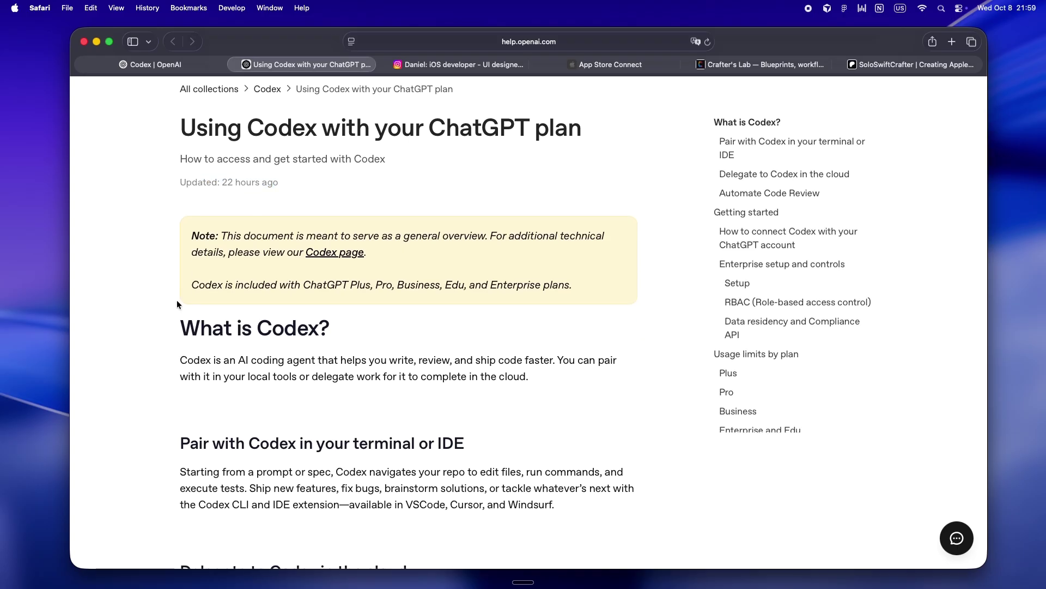
scroll(178, 303, down, 3)
scroll(180, 319, down, 5)
scroll(180, 335, down, 3)
scroll(183, 356, down, 1)
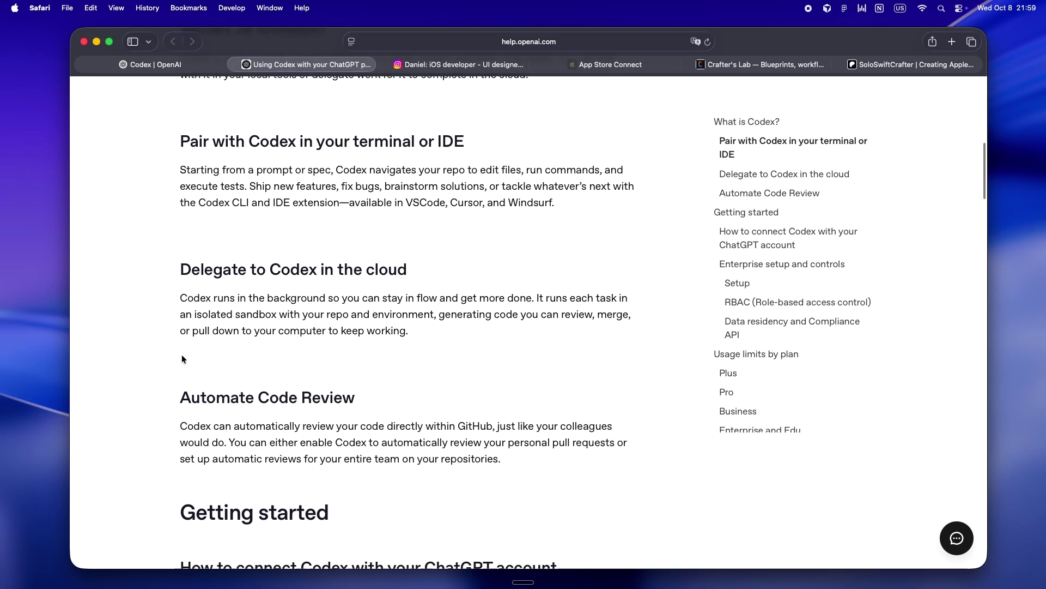
scroll(181, 354, down, 2)
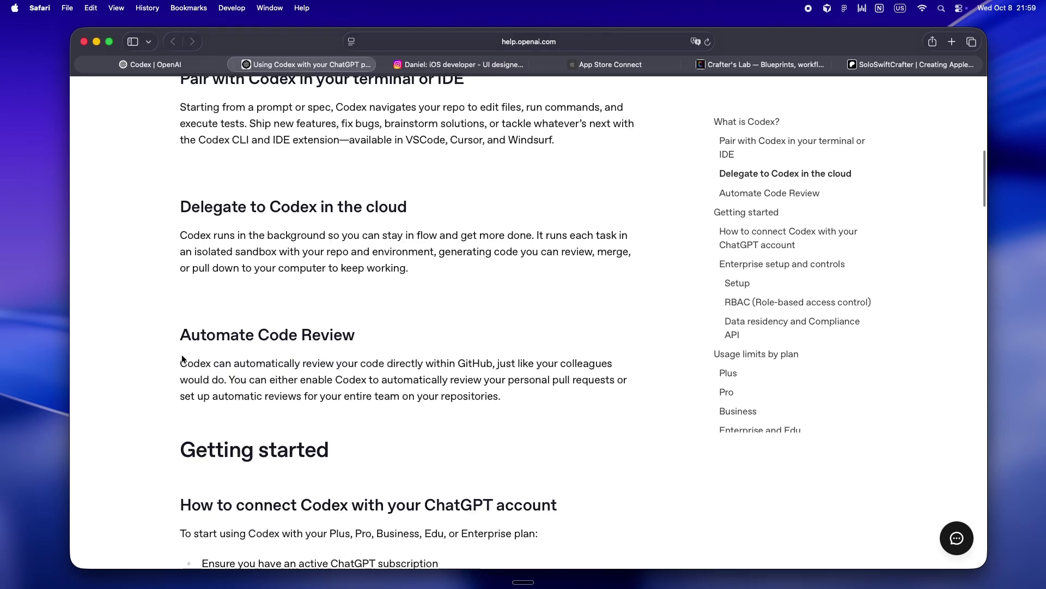
scroll(181, 354, down, 5)
scroll(181, 354, down, 2)
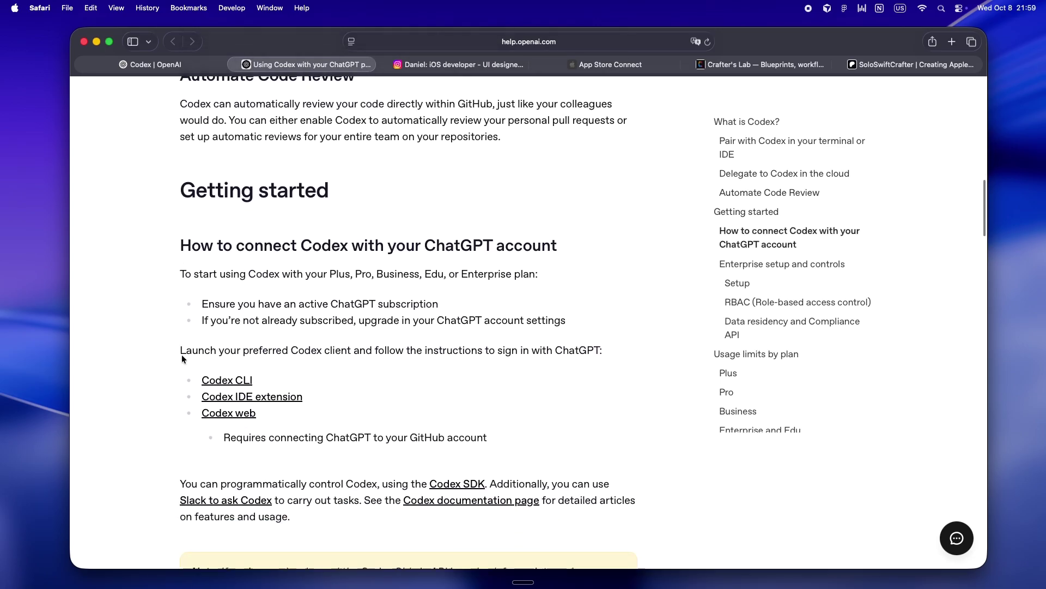
scroll(181, 359, down, 3)
scroll(182, 358, down, 1)
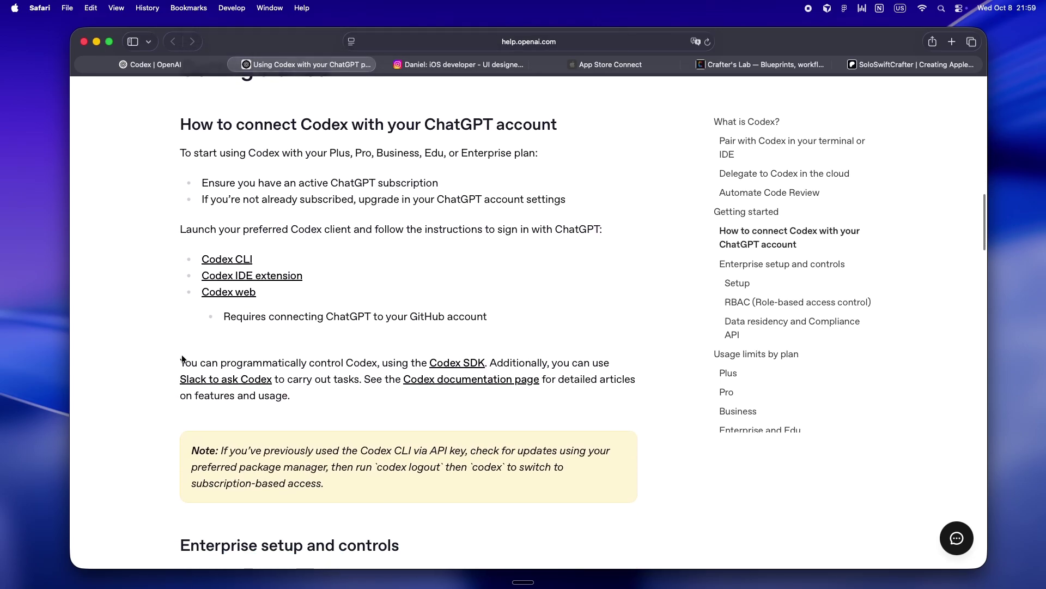
scroll(183, 360, down, 3)
scroll(182, 360, down, 3)
scroll(182, 360, down, 2)
scroll(182, 360, down, 3)
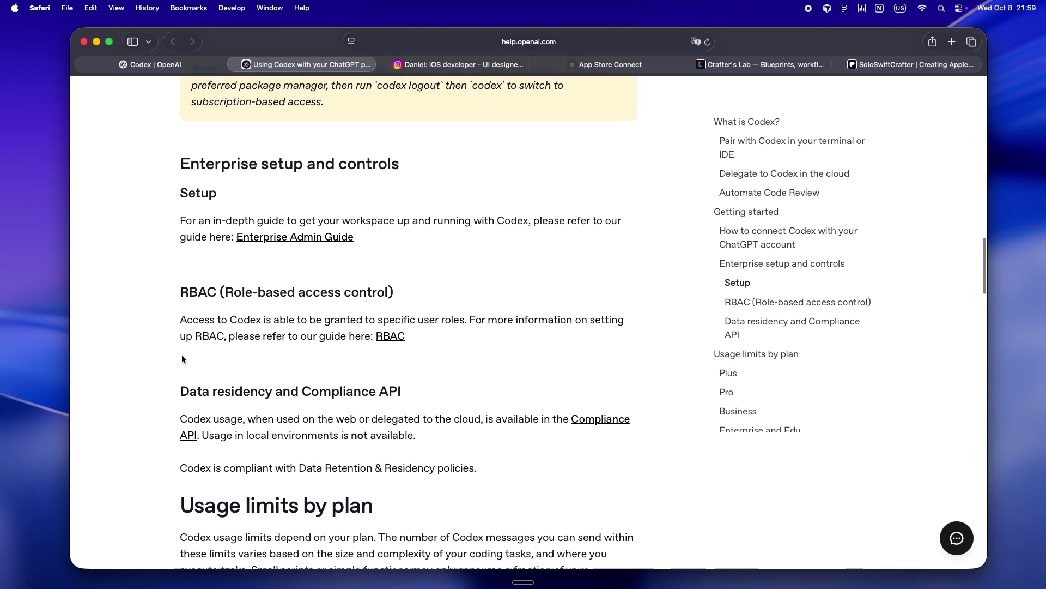
scroll(183, 356, down, 3)
scroll(182, 356, down, 2)
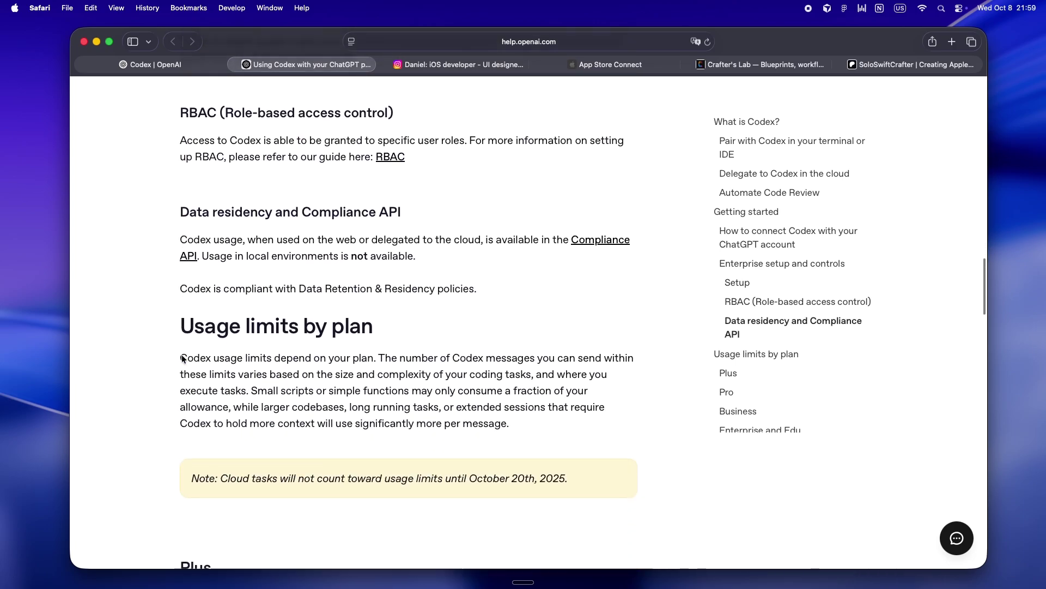
scroll(182, 358, down, 2)
scroll(182, 358, down, 1)
scroll(182, 358, down, 1)
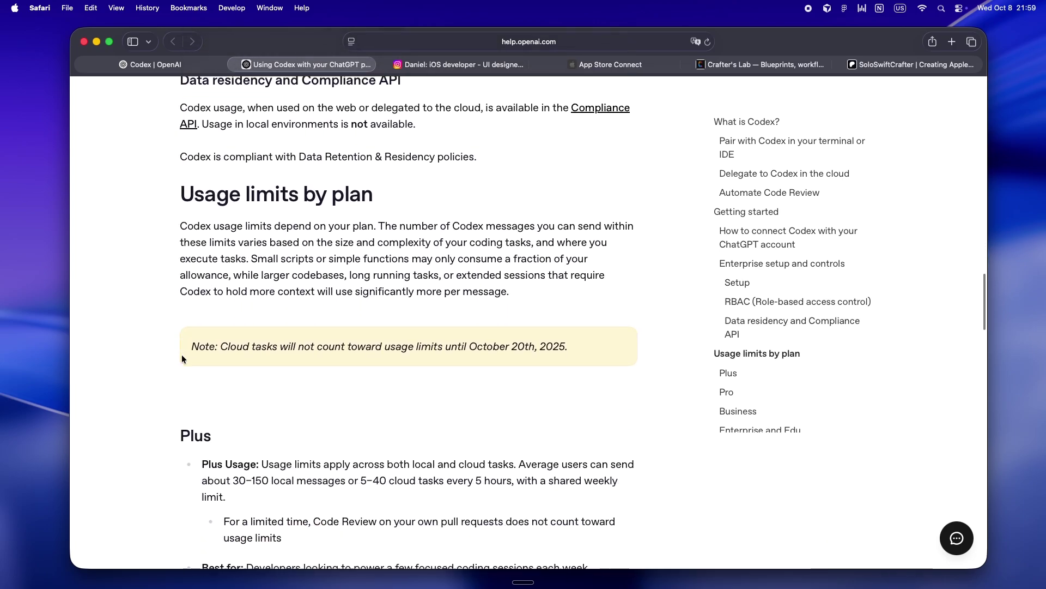
scroll(181, 358, down, 2)
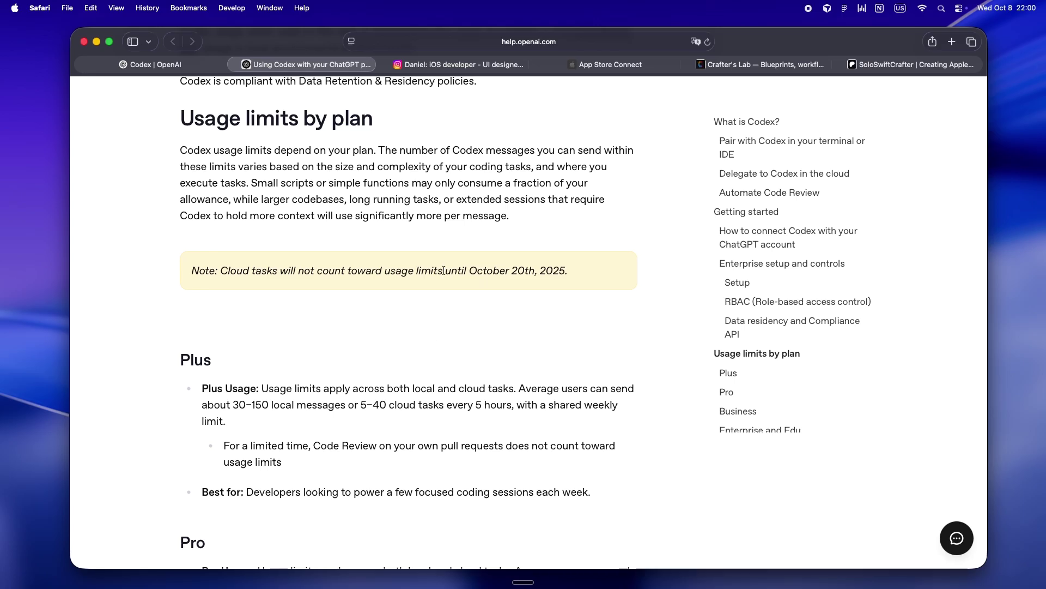
Highlight the October 20th cloud-task note and scroll down through the Plus and Pro limits.
drag(444, 270, 566, 273)
click(493, 334)
scroll(425, 429, down, 4)
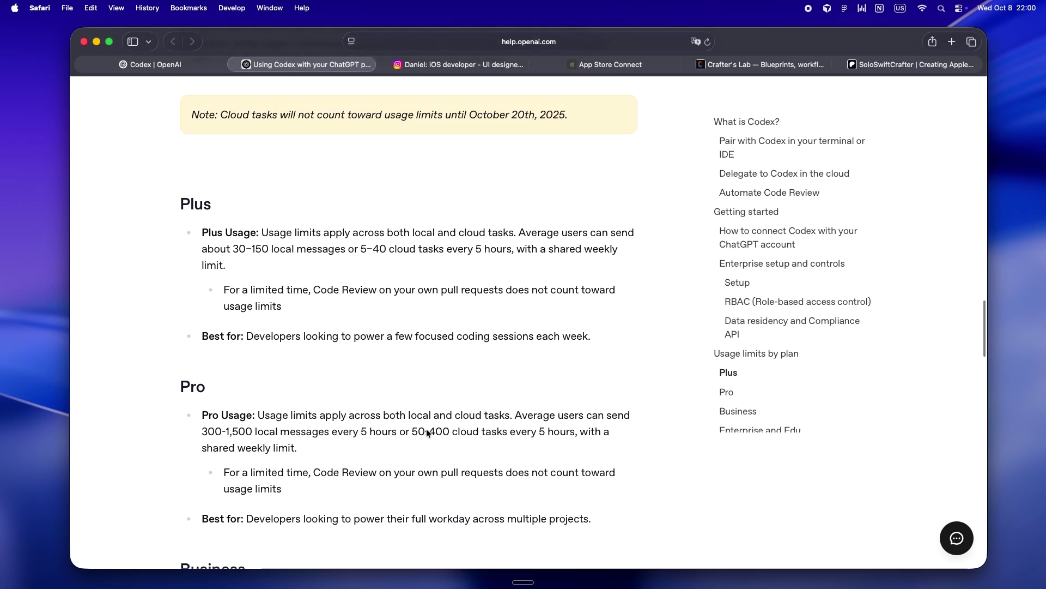
scroll(427, 431, down, 2)
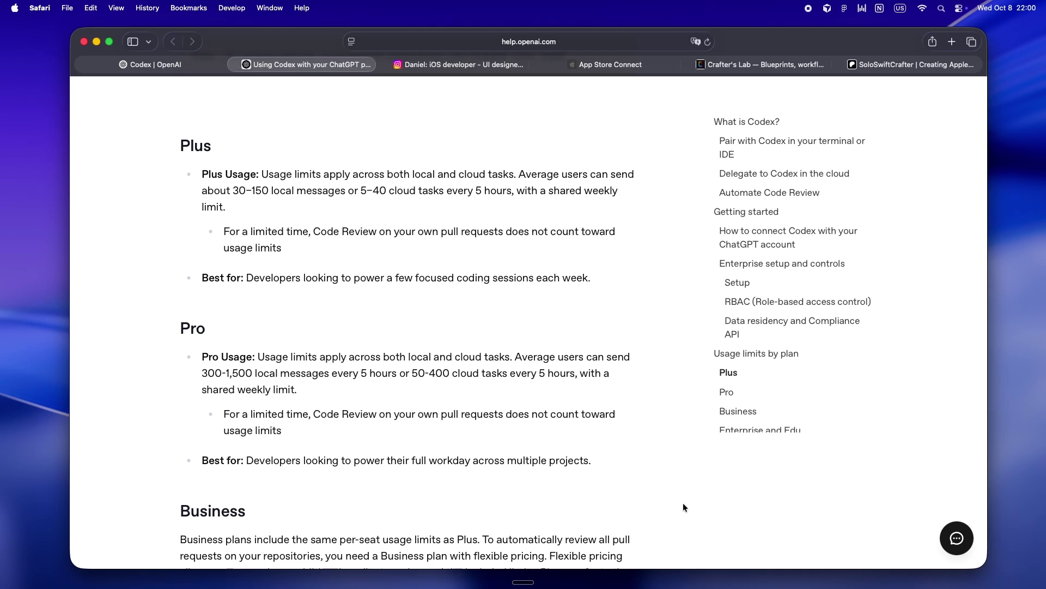
scroll(682, 503, down, 2)
scroll(683, 507, down, 1)
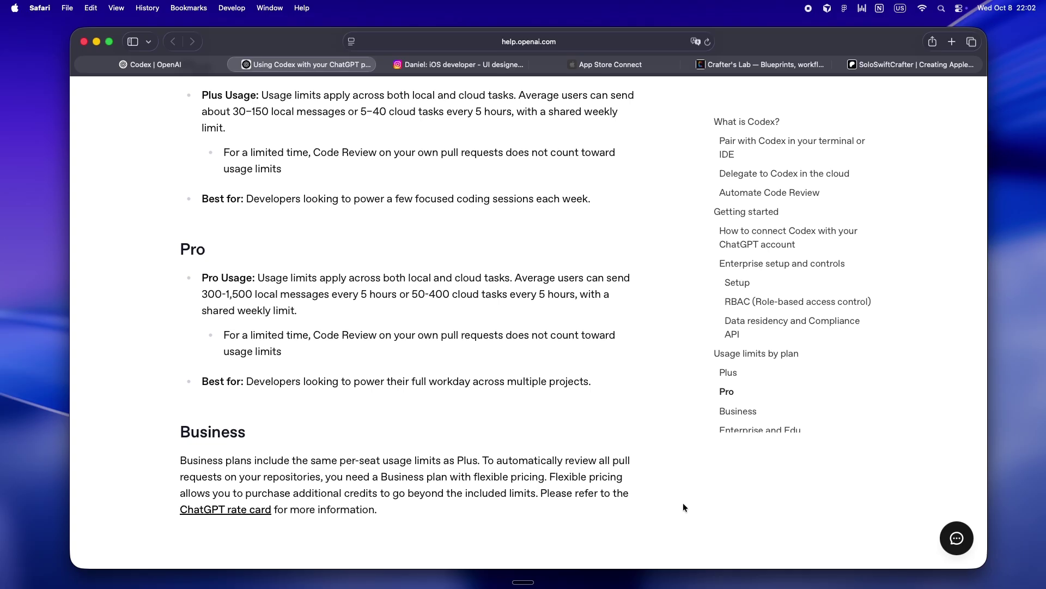
scroll(684, 506, down, 1)
scroll(683, 508, down, 2)
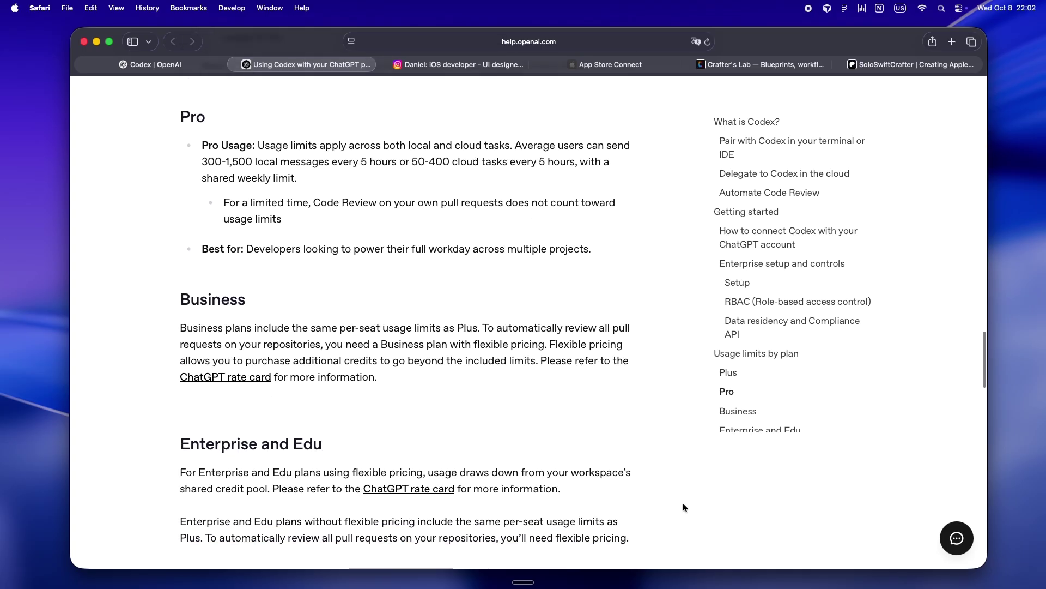
scroll(684, 507, down, 4)
scroll(684, 507, down, 1)
scroll(684, 507, down, 2)
scroll(684, 507, down, 3)
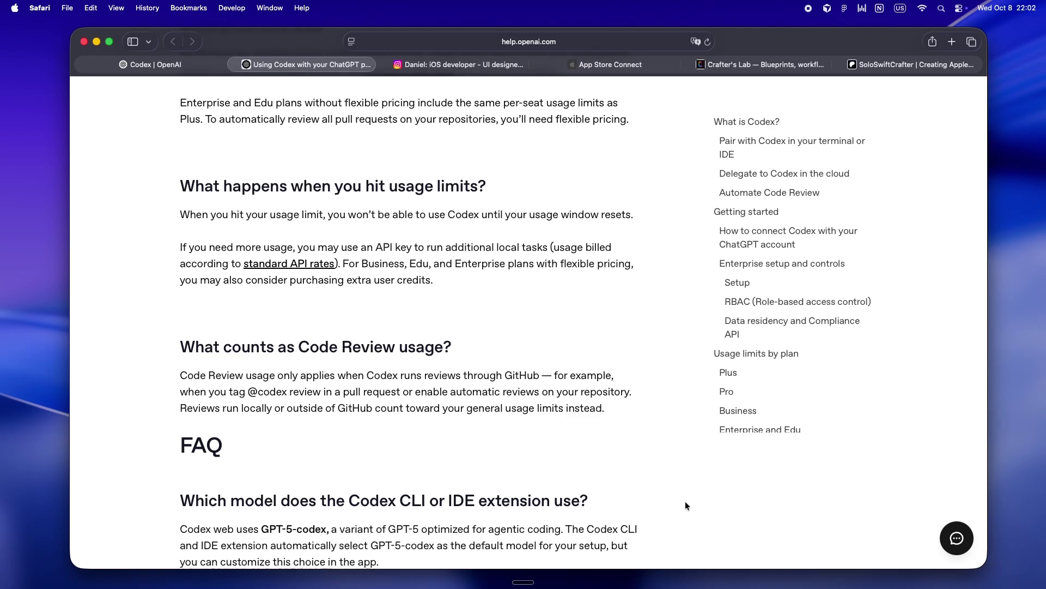
scroll(685, 506, down, 3)
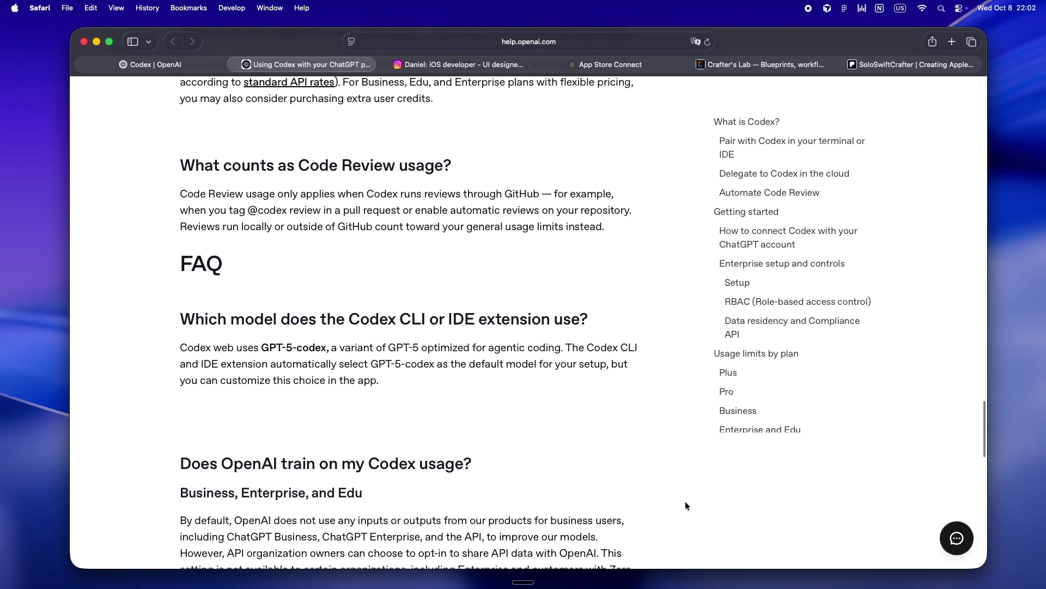
scroll(686, 506, down, 3)
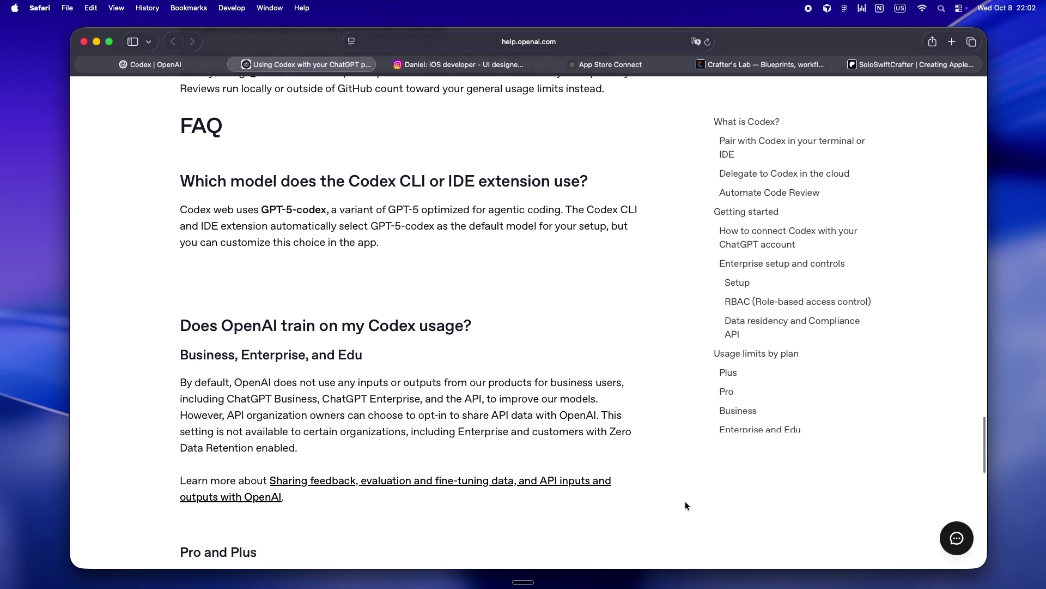
scroll(685, 506, down, 1)
scroll(685, 505, down, 2)
scroll(685, 505, down, 3)
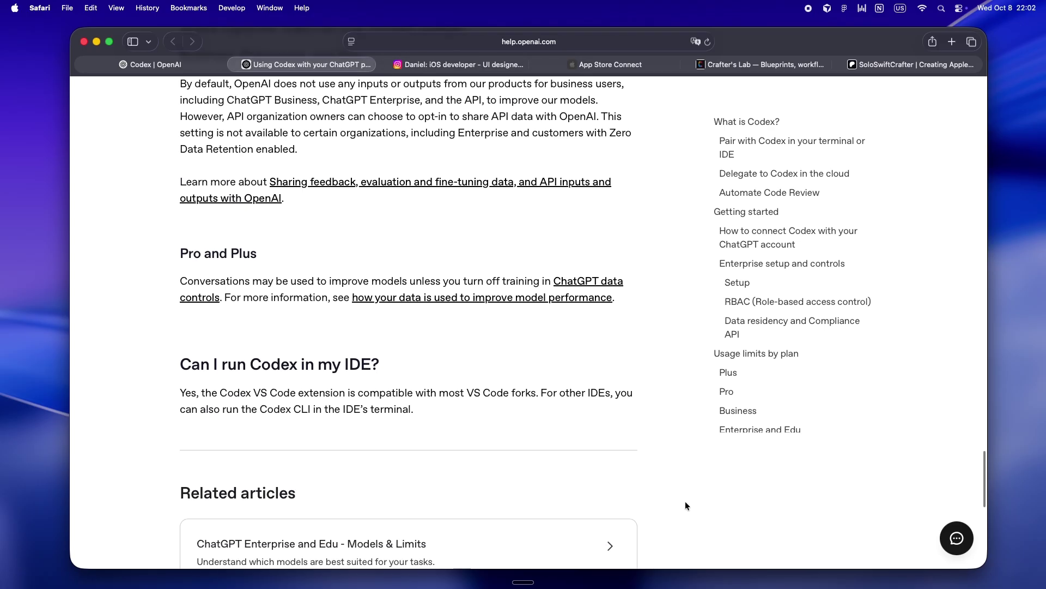
scroll(685, 505, up, 10)
scroll(685, 506, up, 10)
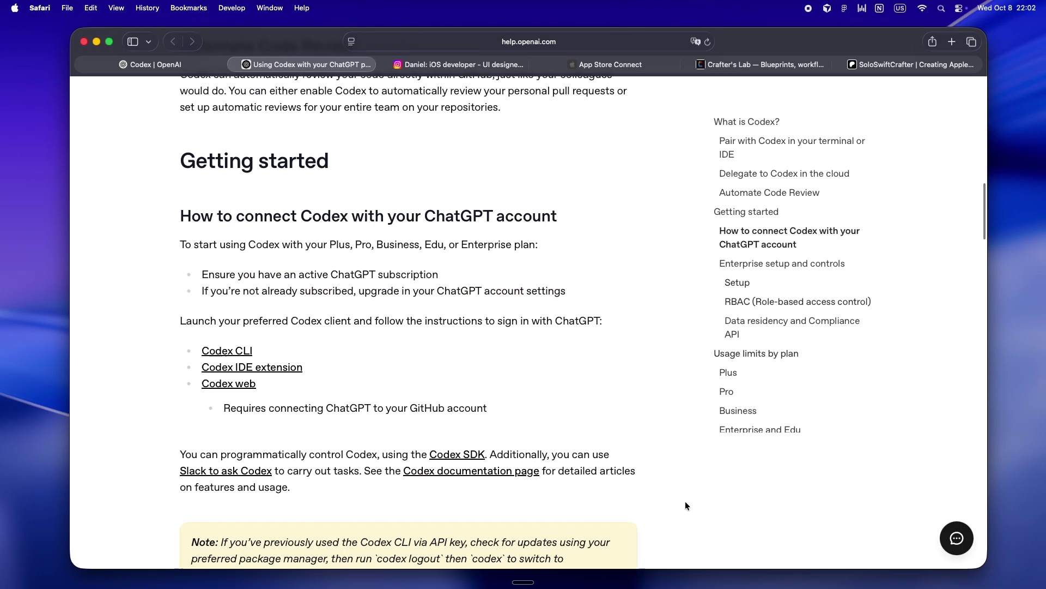
scroll(685, 505, up, 10)
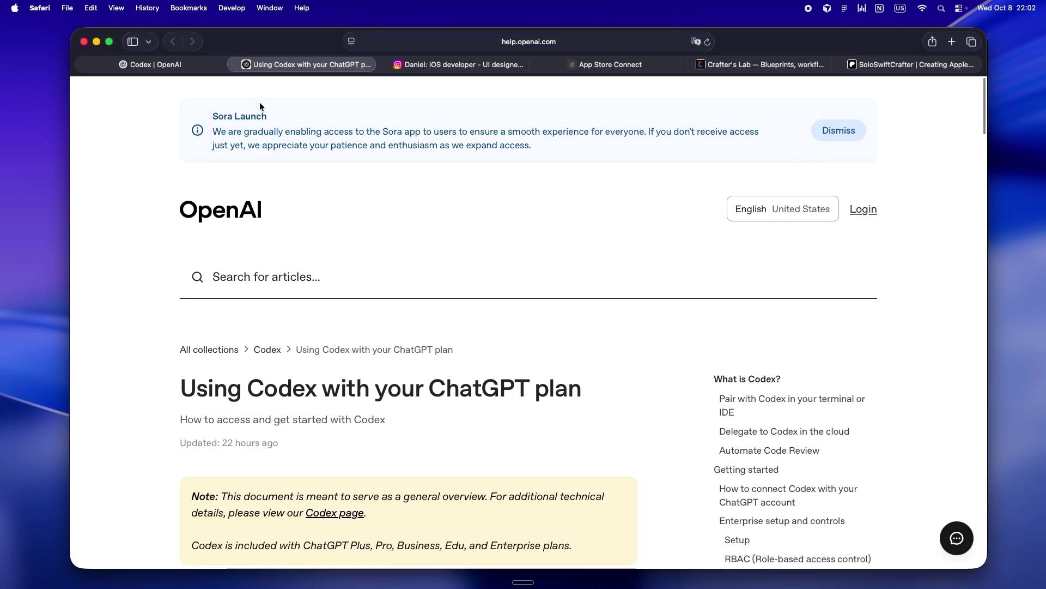
Switch to the 'Codex | OpenAI' product page tab.
click(176, 65)
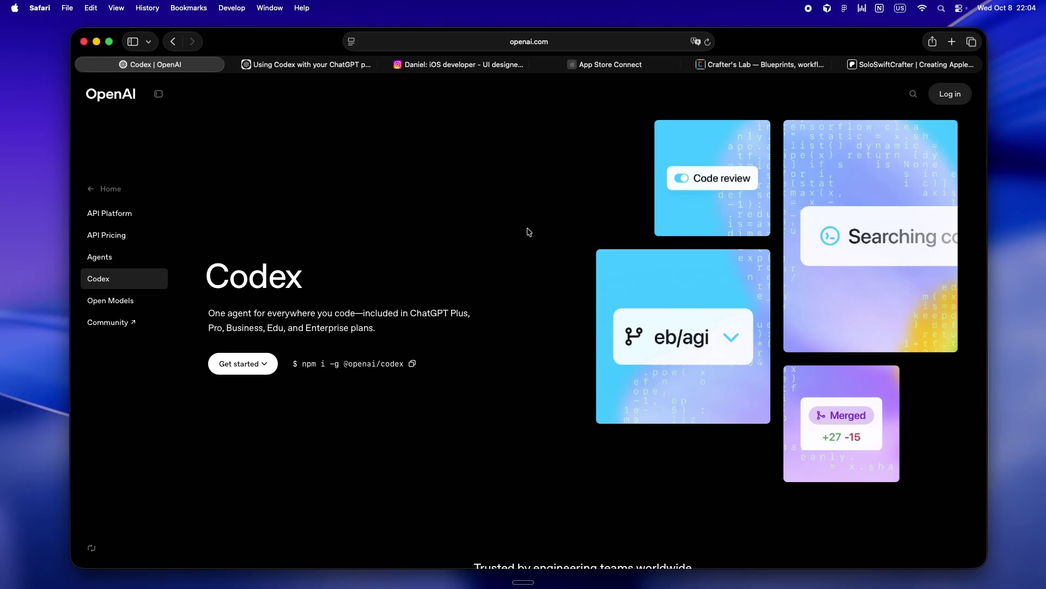
Switch to the Crafter's Lab tab showing the crafterslab.dev homepage banner.
click(736, 64)
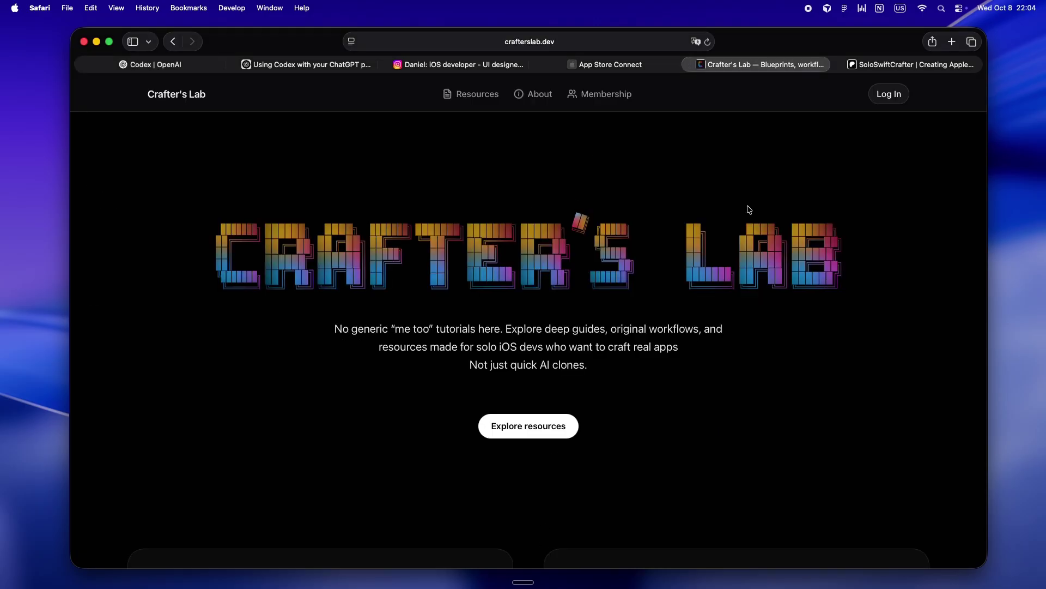